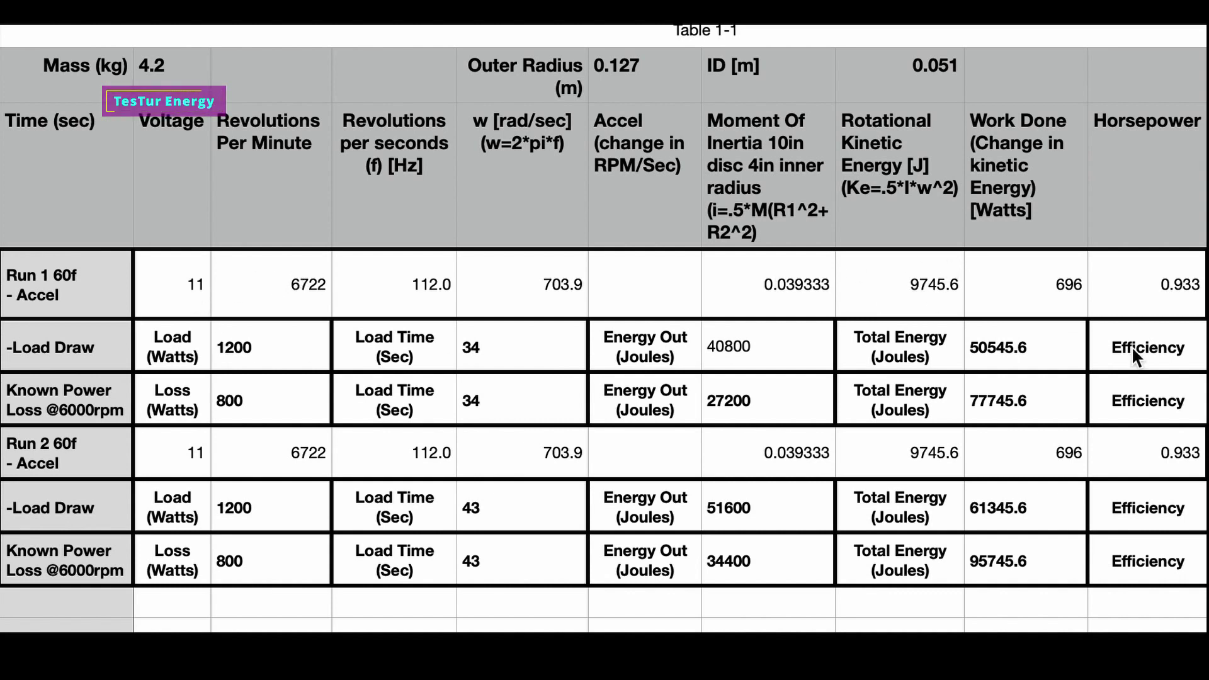
- Examine the Run 1 load-draw total energy and compare the load times of Run 1 and Run 2
click(995, 348)
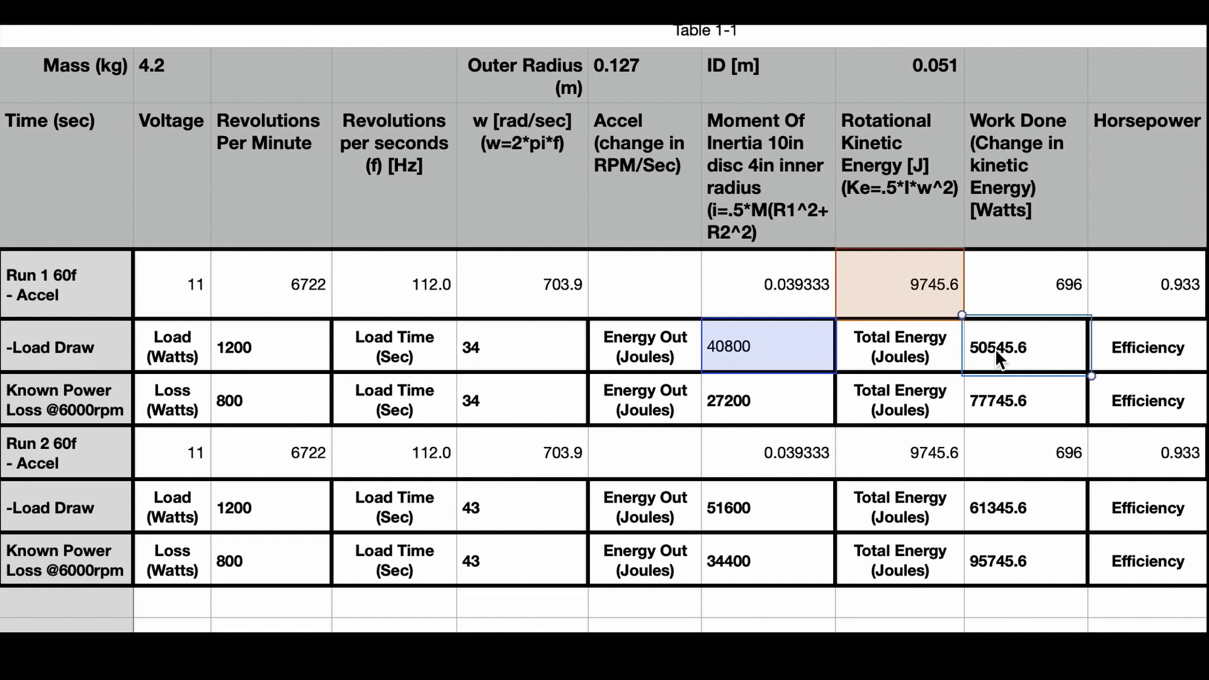
key(Down)
key(Escape)
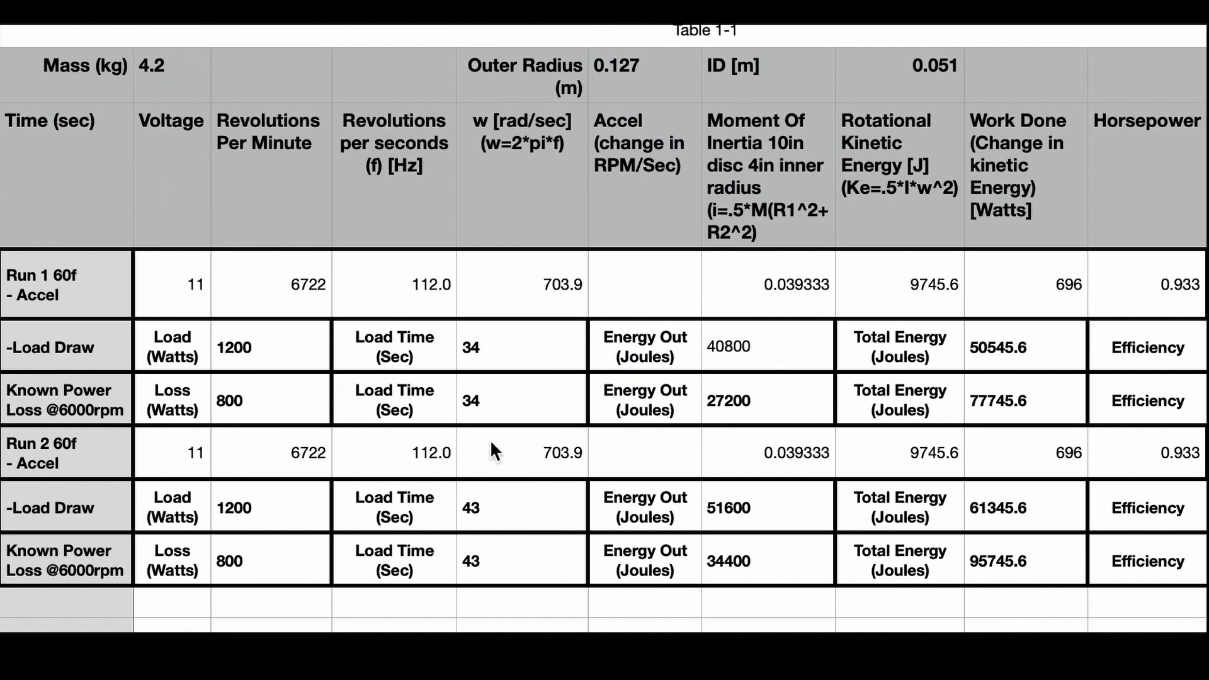
click(917, 454)
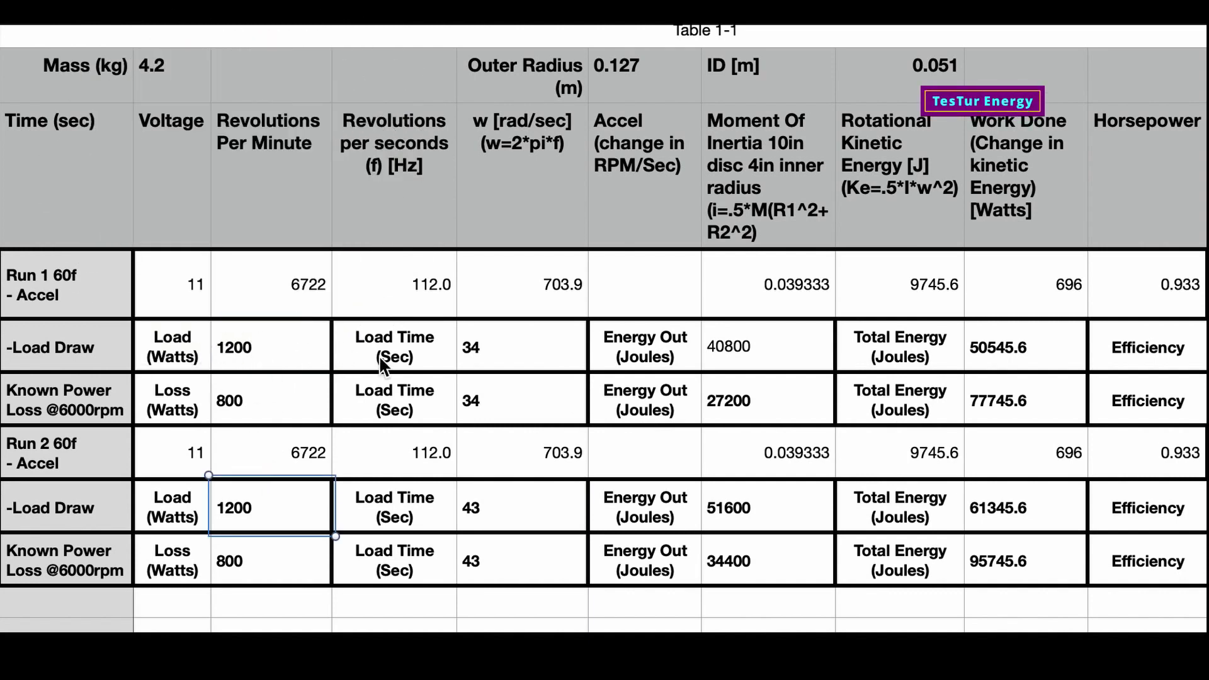
click(510, 343)
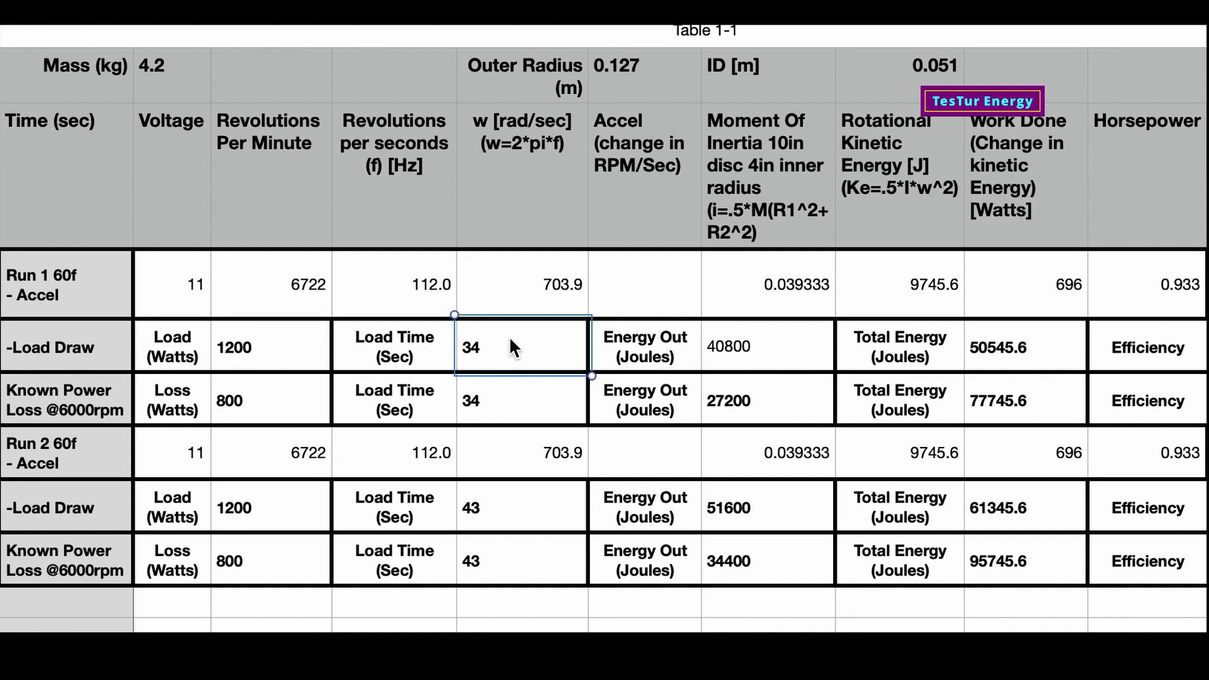
click(508, 505)
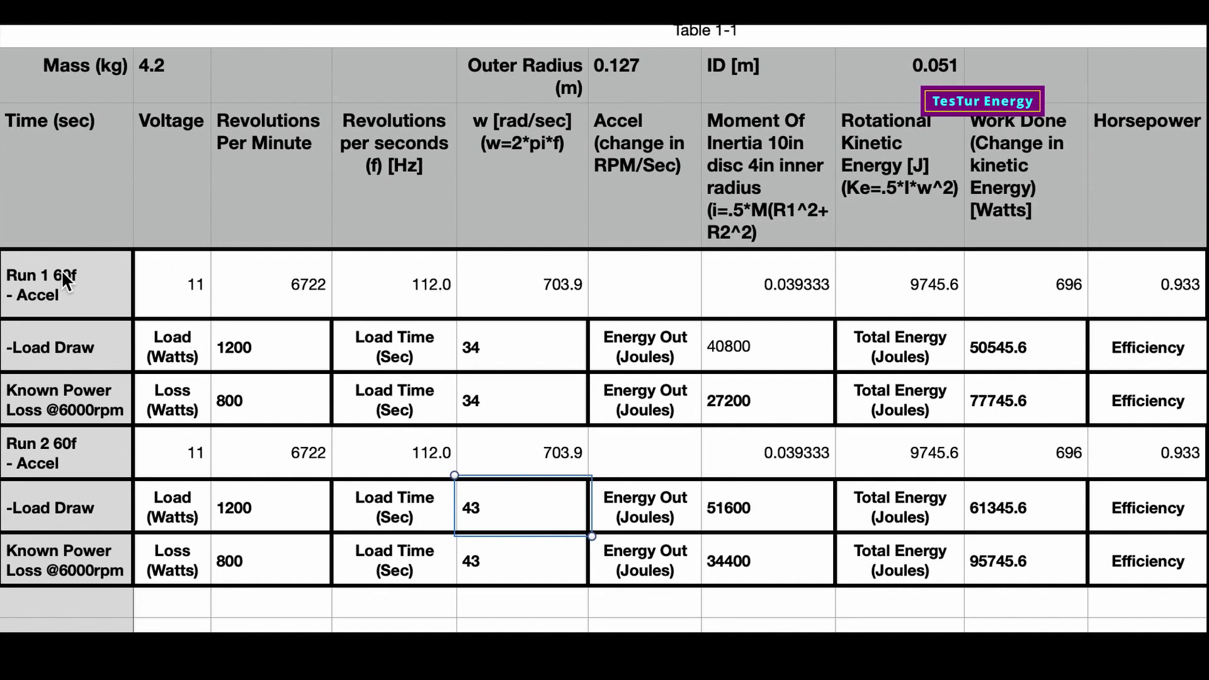
- Change the temperature in the Run 2 acceleration row label to 65c
double_click(70, 445)
key(BackSpace)
text(5)
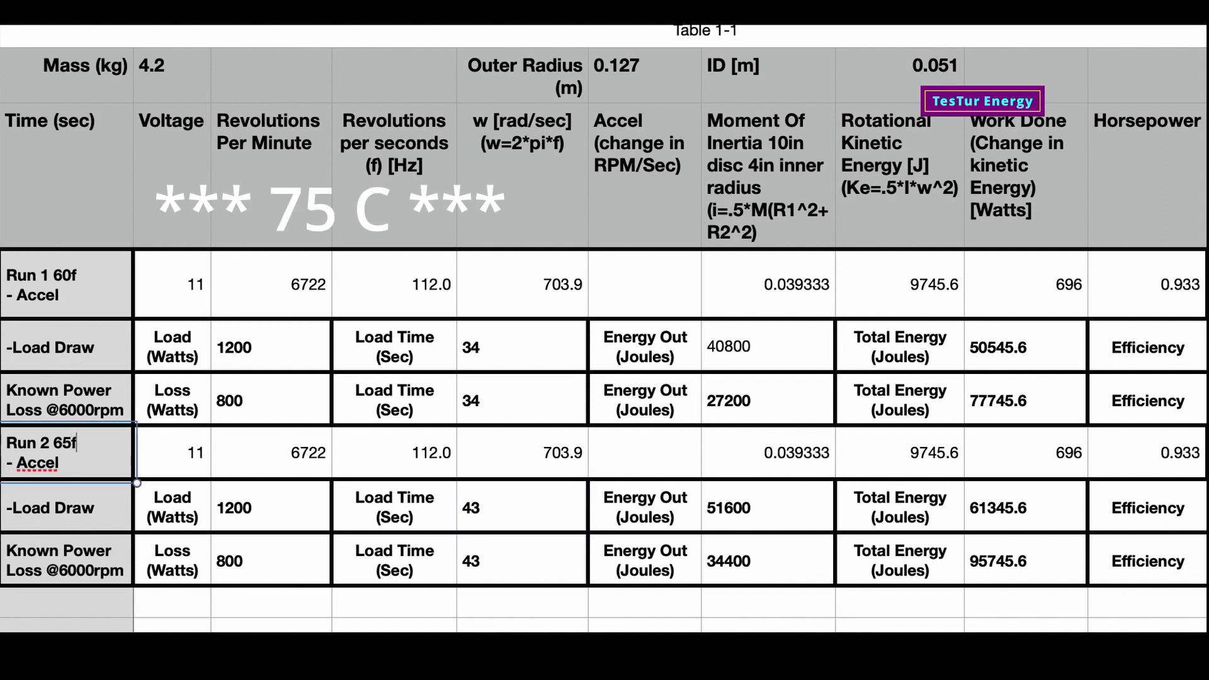
key(BackSpace)
text(c)
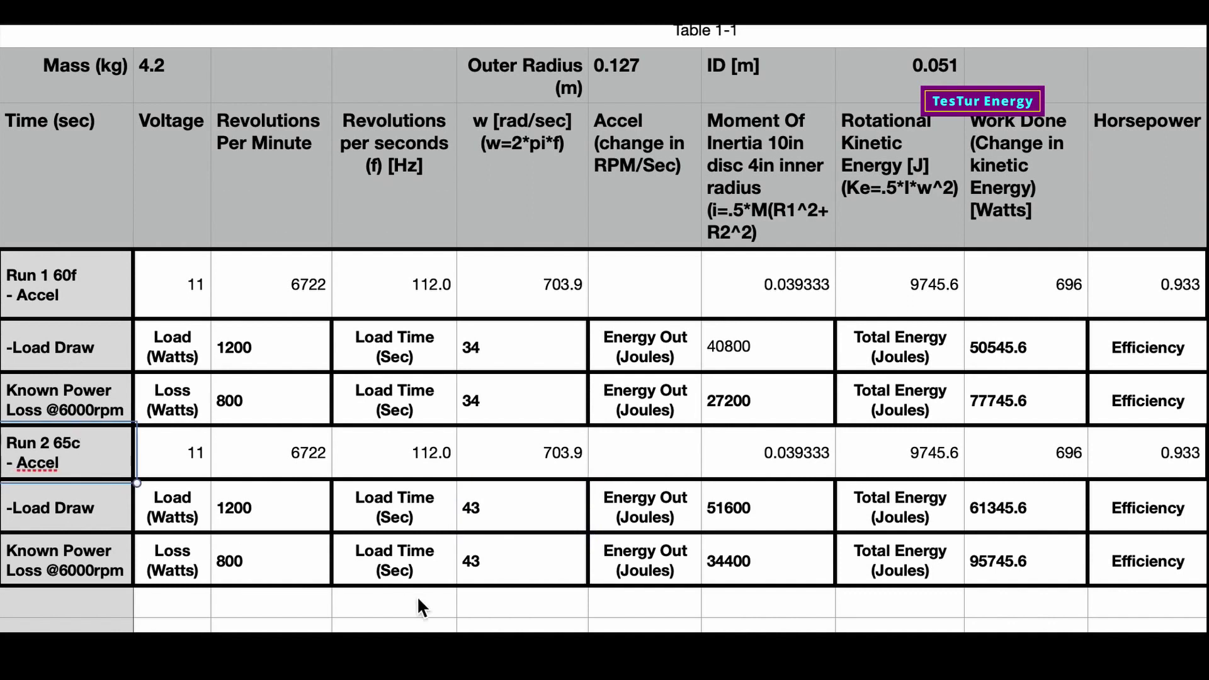
click(532, 608)
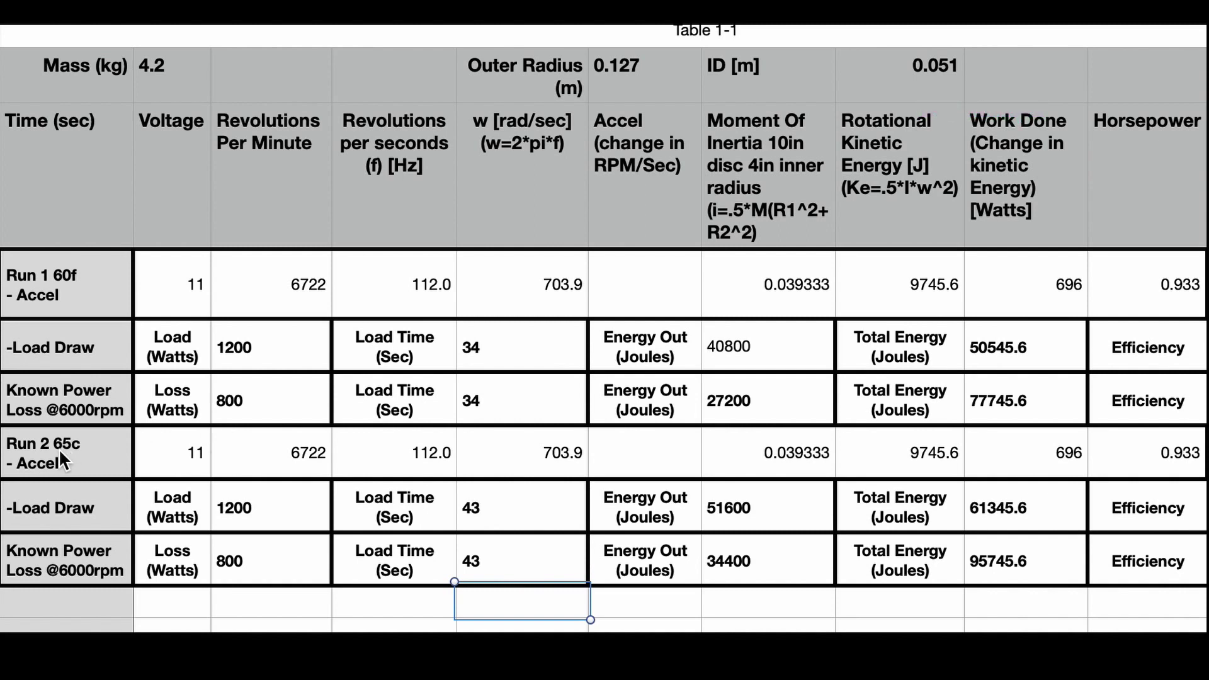
- Examine the Run 1 load watts, load time, energy out, rotational kinetic energy and load-draw total energy cells
click(481, 347)
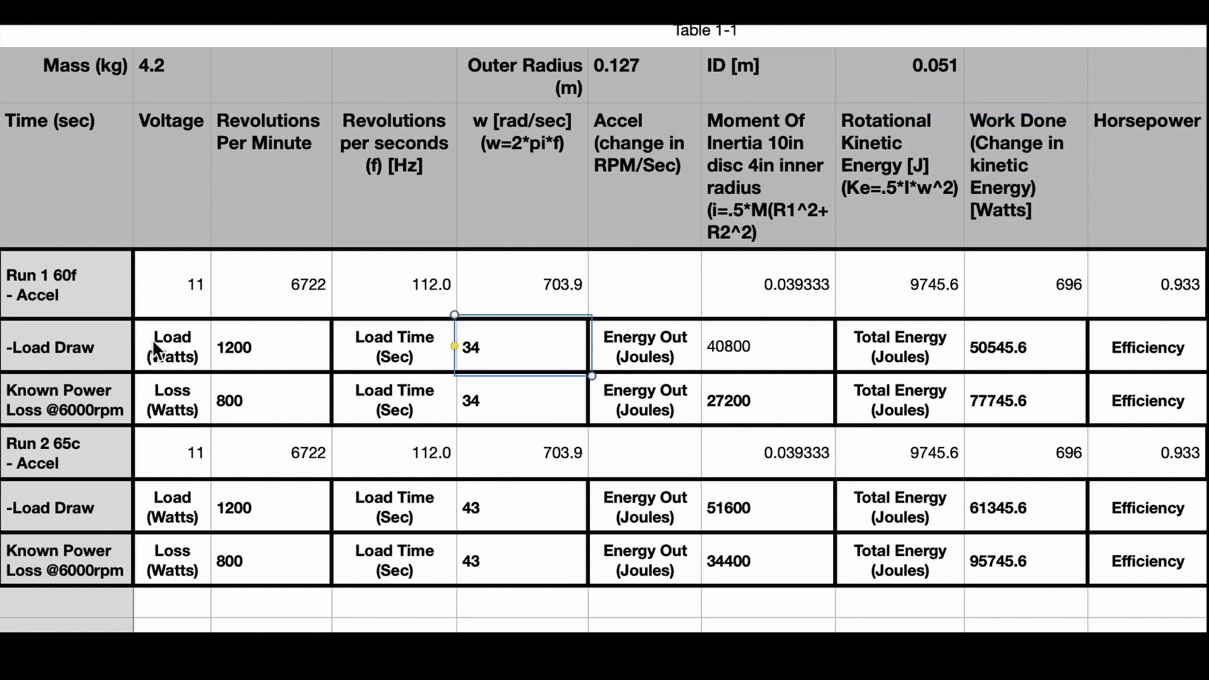
click(231, 351)
click(561, 343)
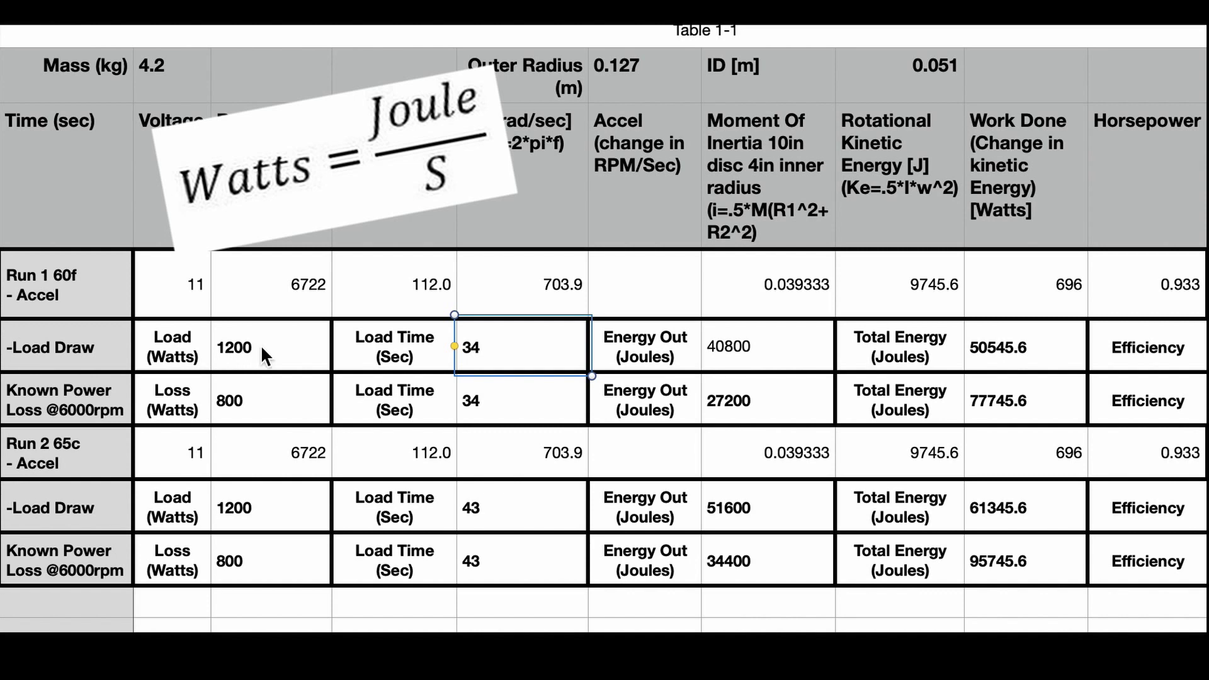
click(759, 337)
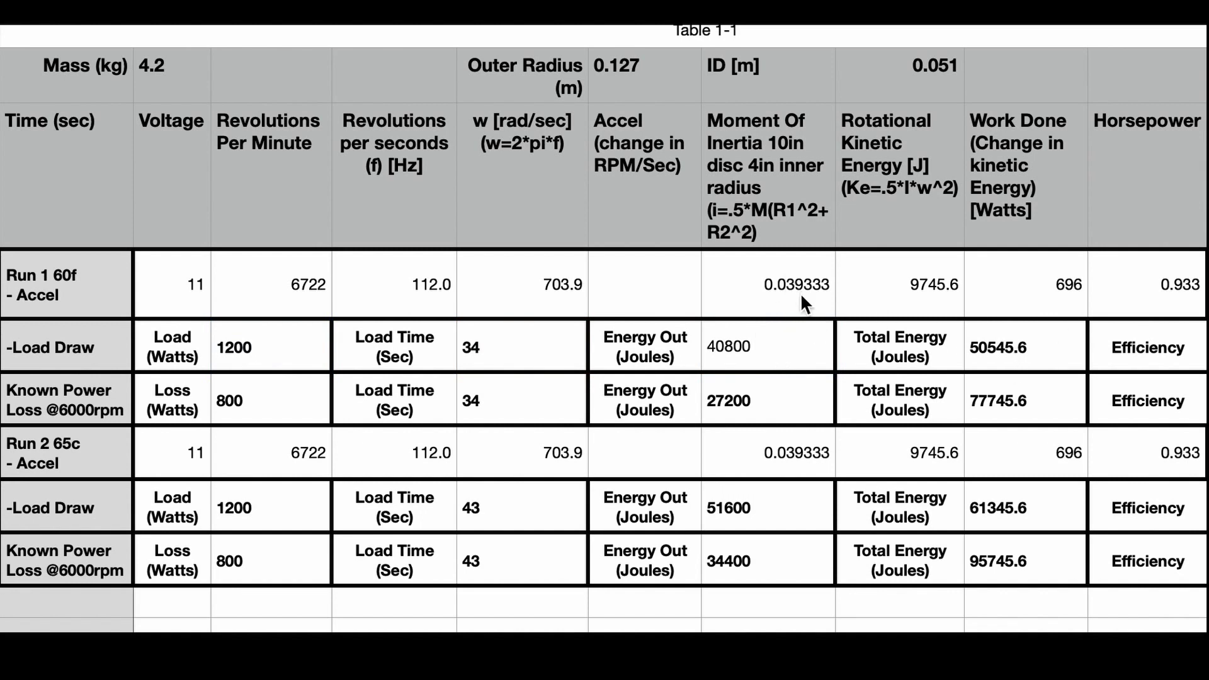
click(909, 281)
click(765, 356)
click(925, 272)
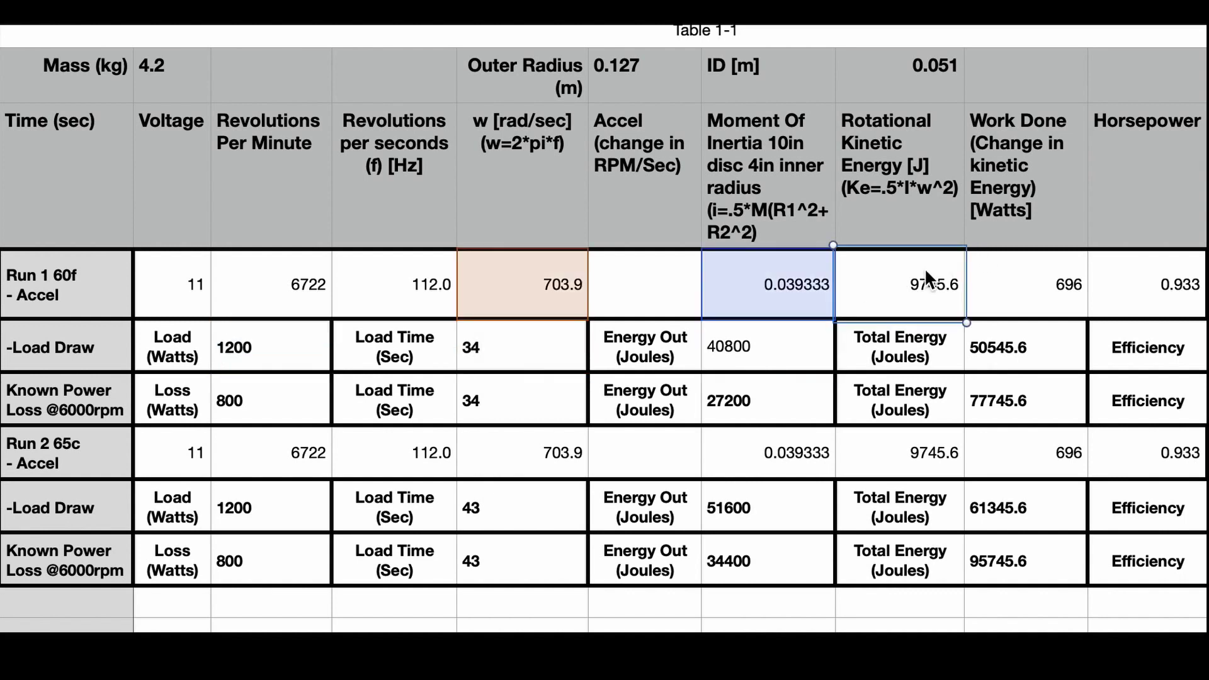
click(1013, 343)
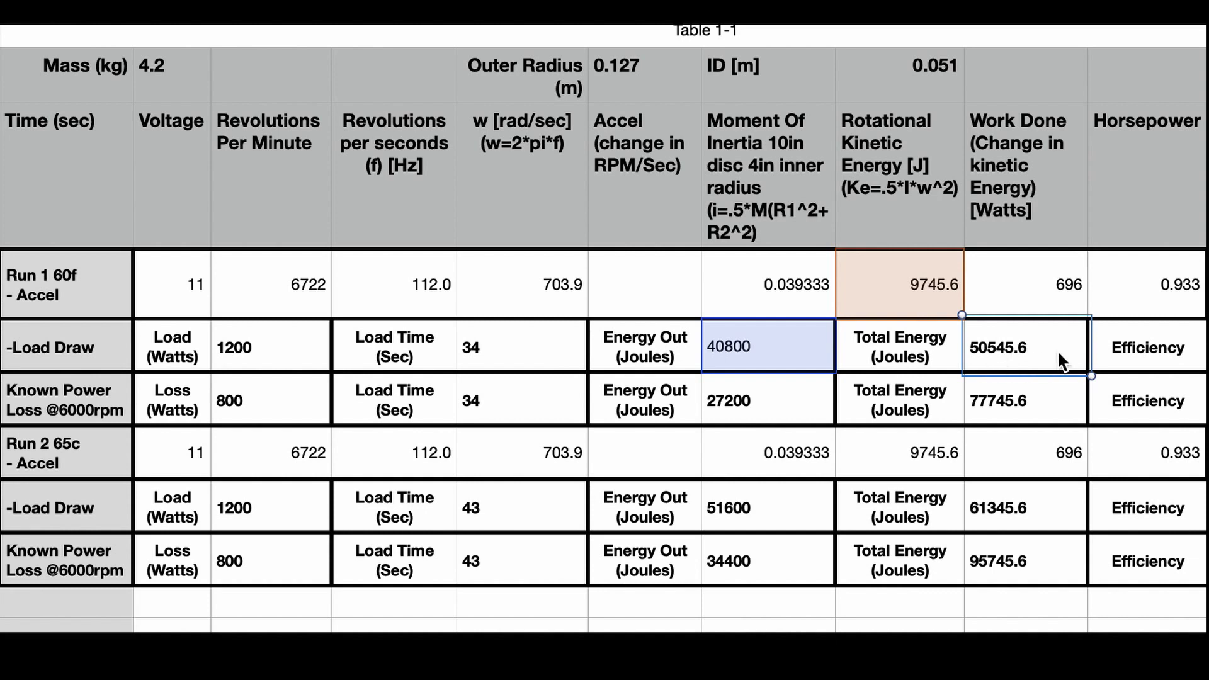
key(alt+Down)
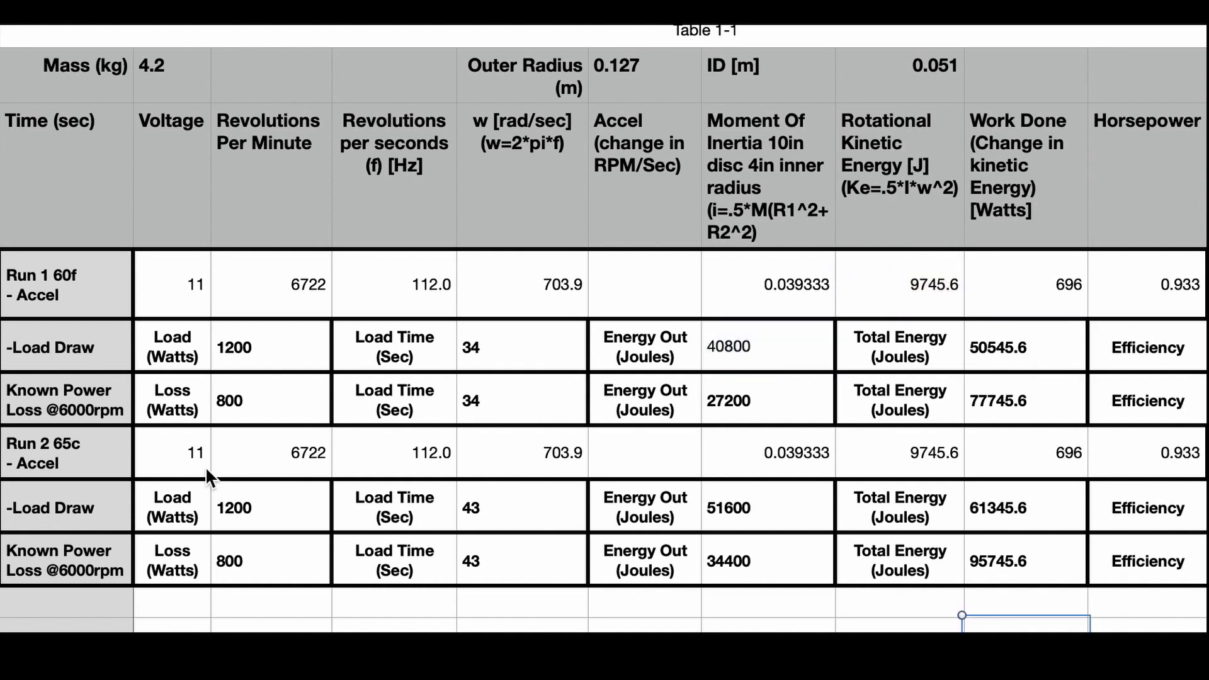
- Examine the Run 2 voltage, load watts, load time, energy out and total energy cells
click(195, 453)
click(270, 494)
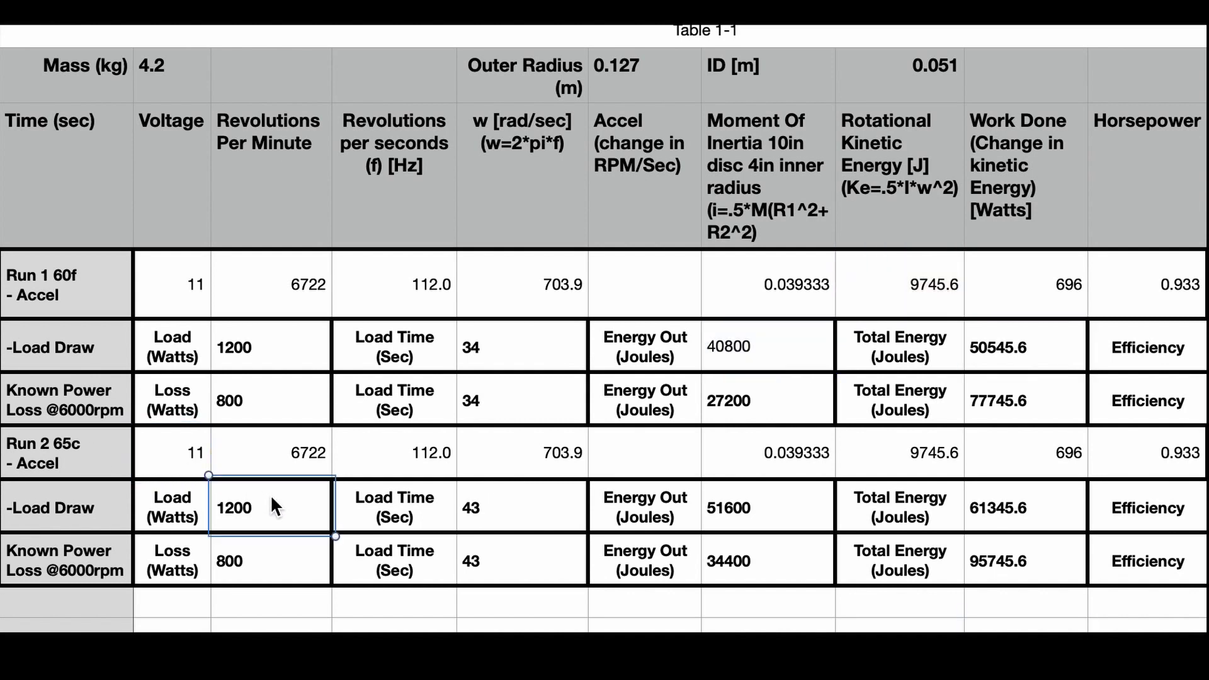
click(504, 487)
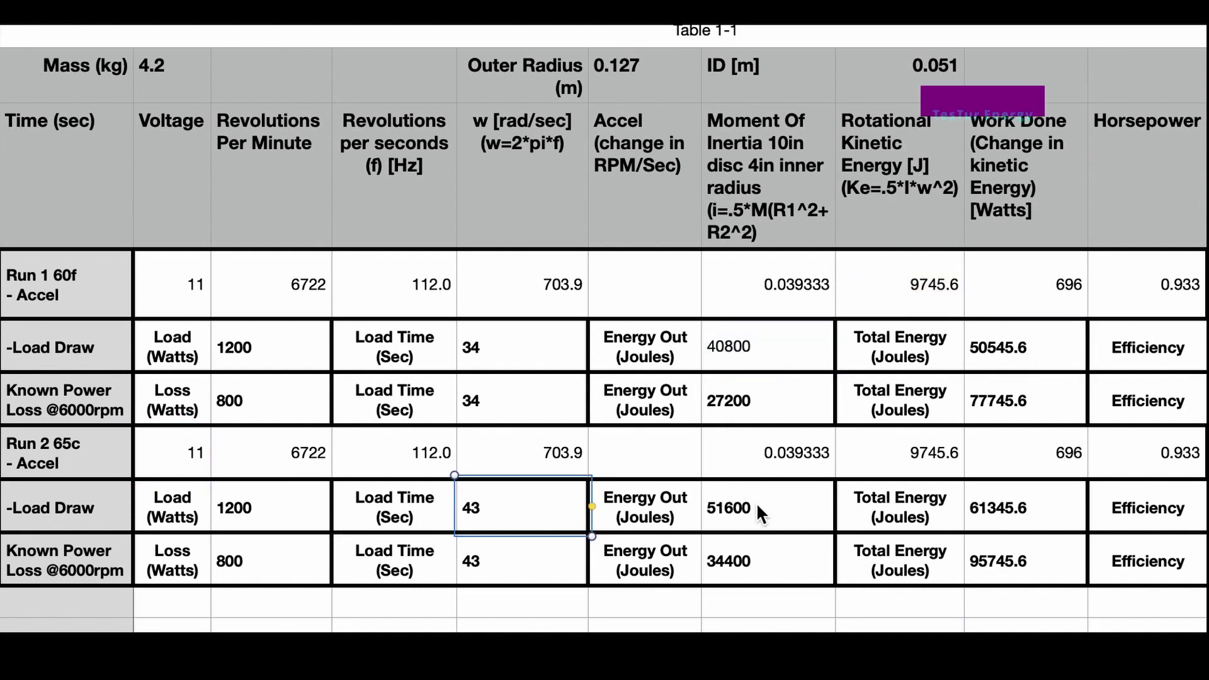
click(722, 509)
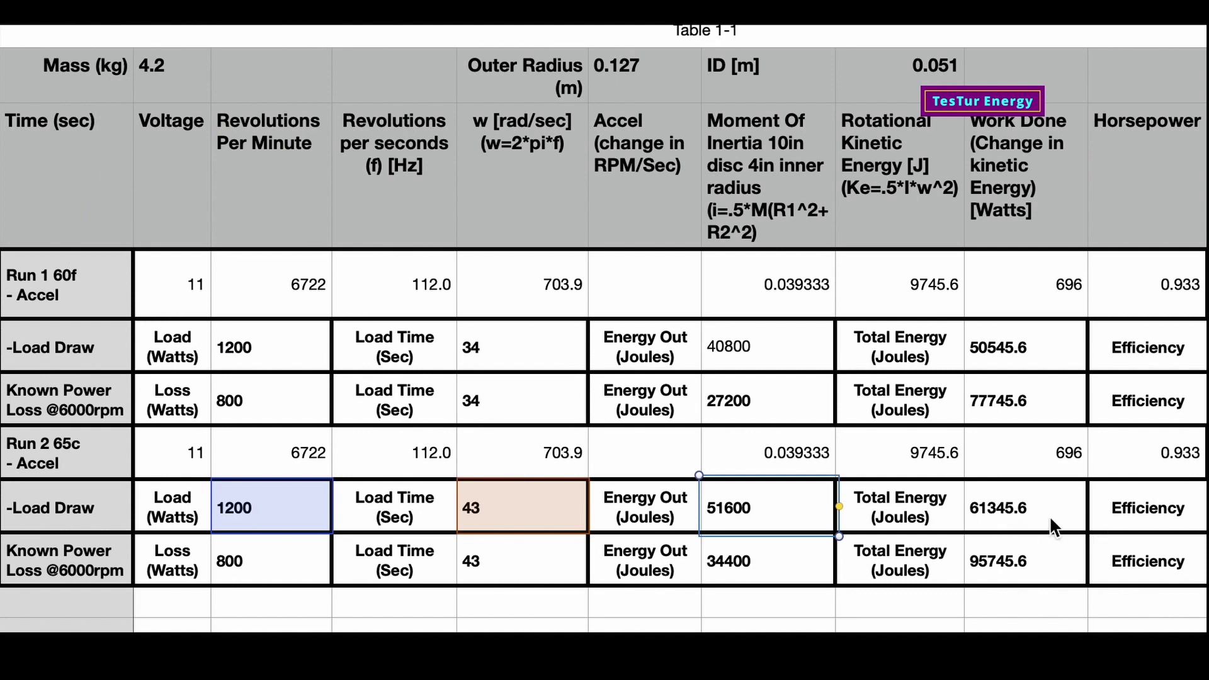
click(1025, 507)
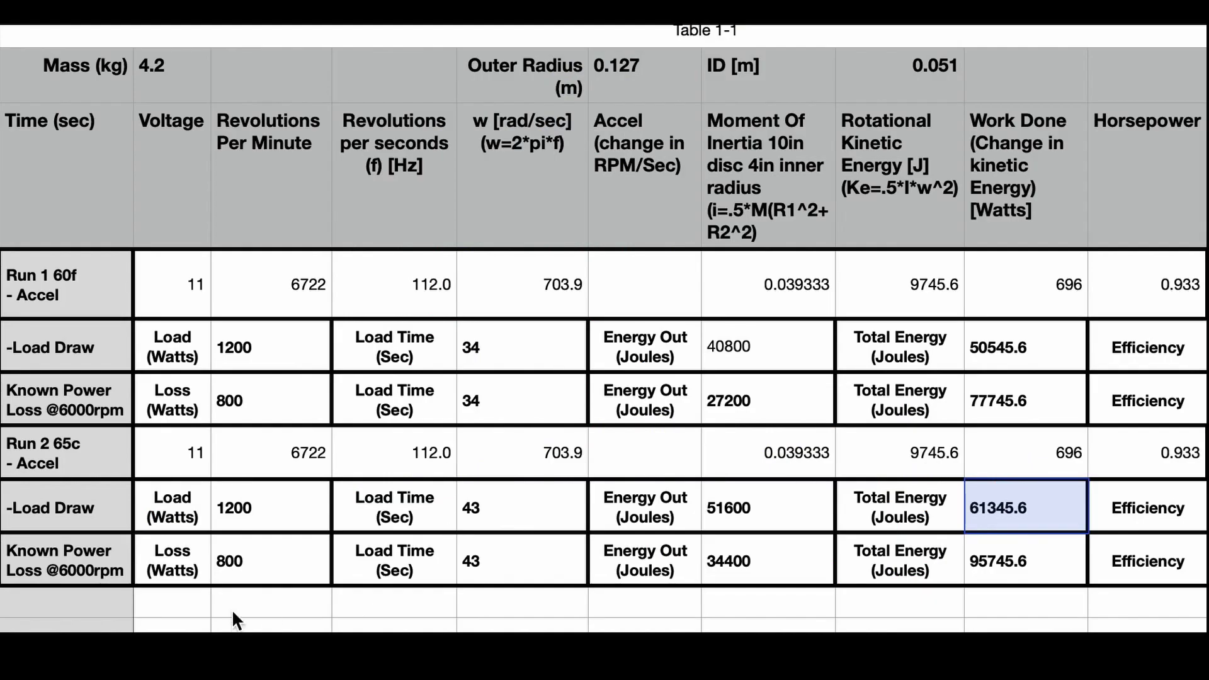
- Review the known power loss inputs and trace how Run 1's loss energy and total energy including losses are calculated
click(243, 563)
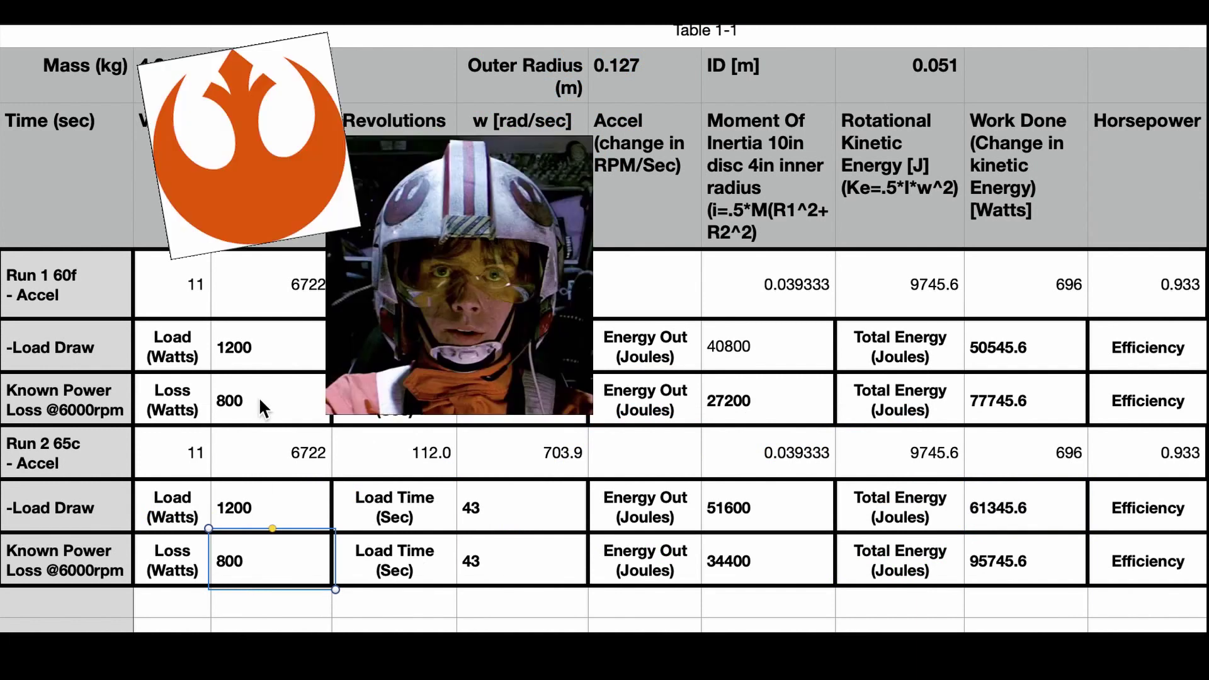
drag(529, 350, 531, 391)
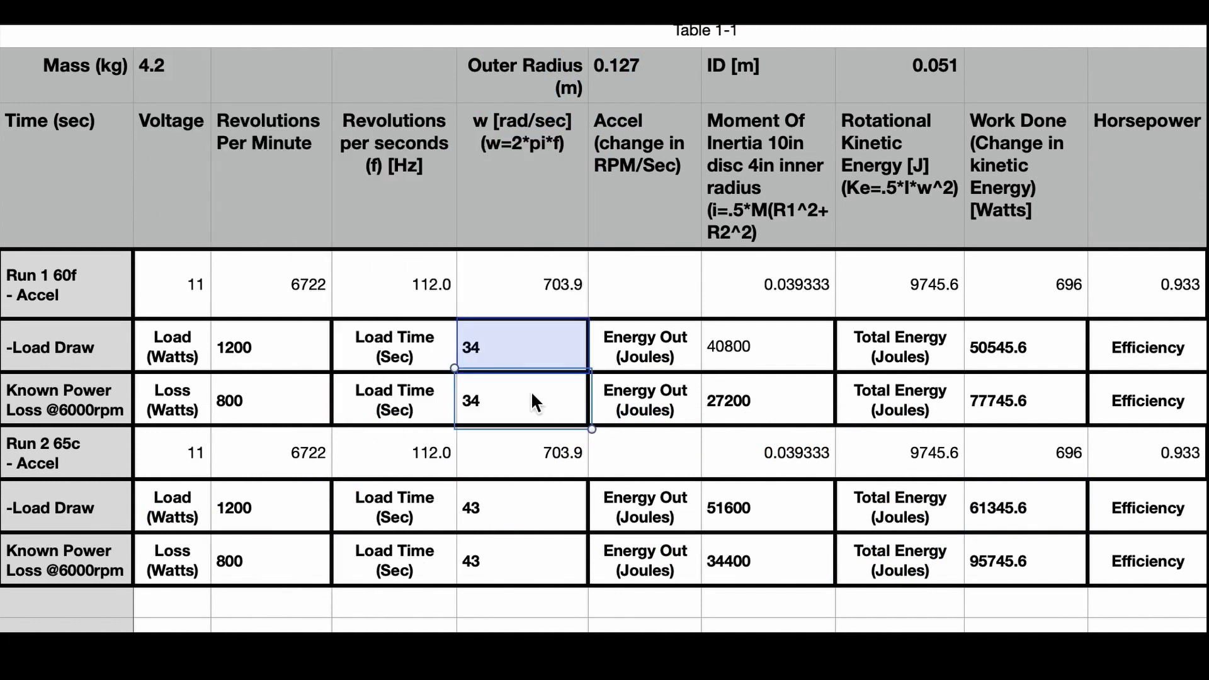
click(265, 412)
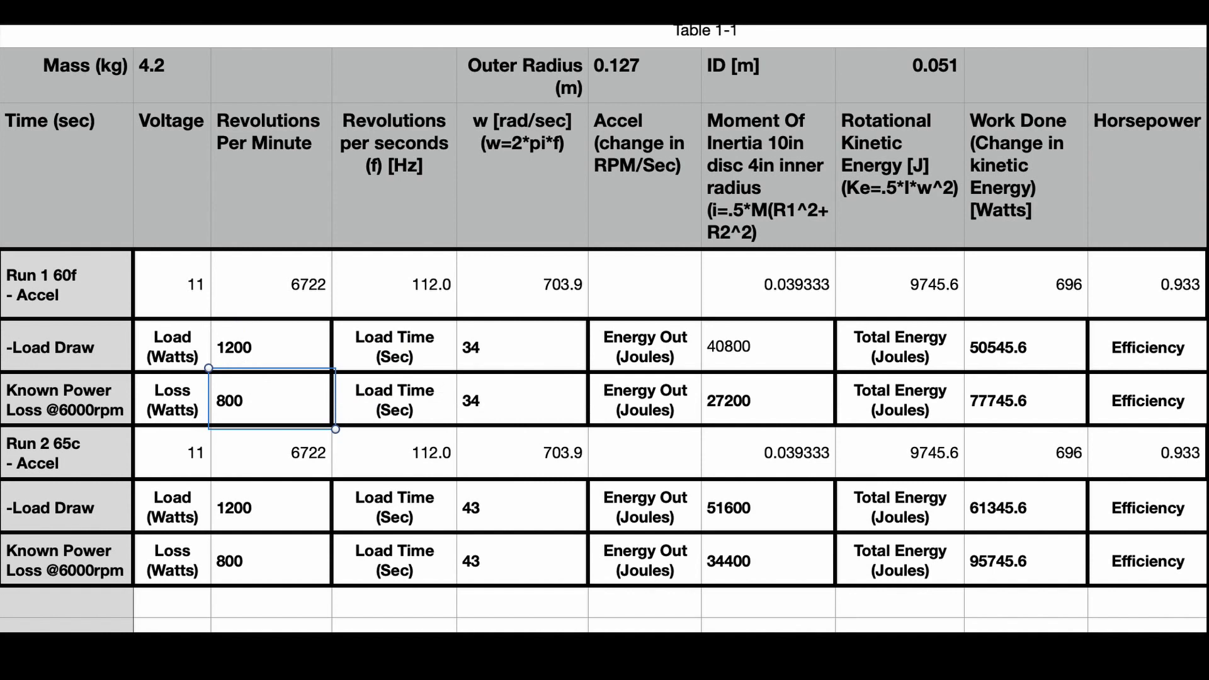
click(275, 399)
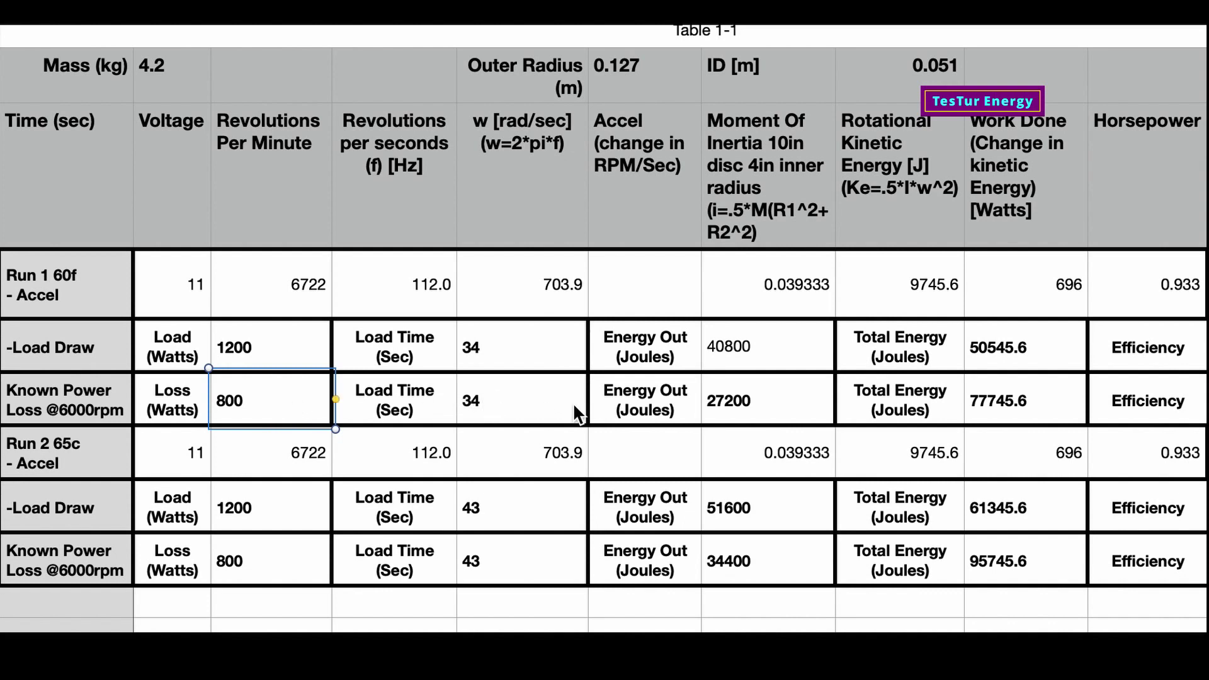
click(739, 396)
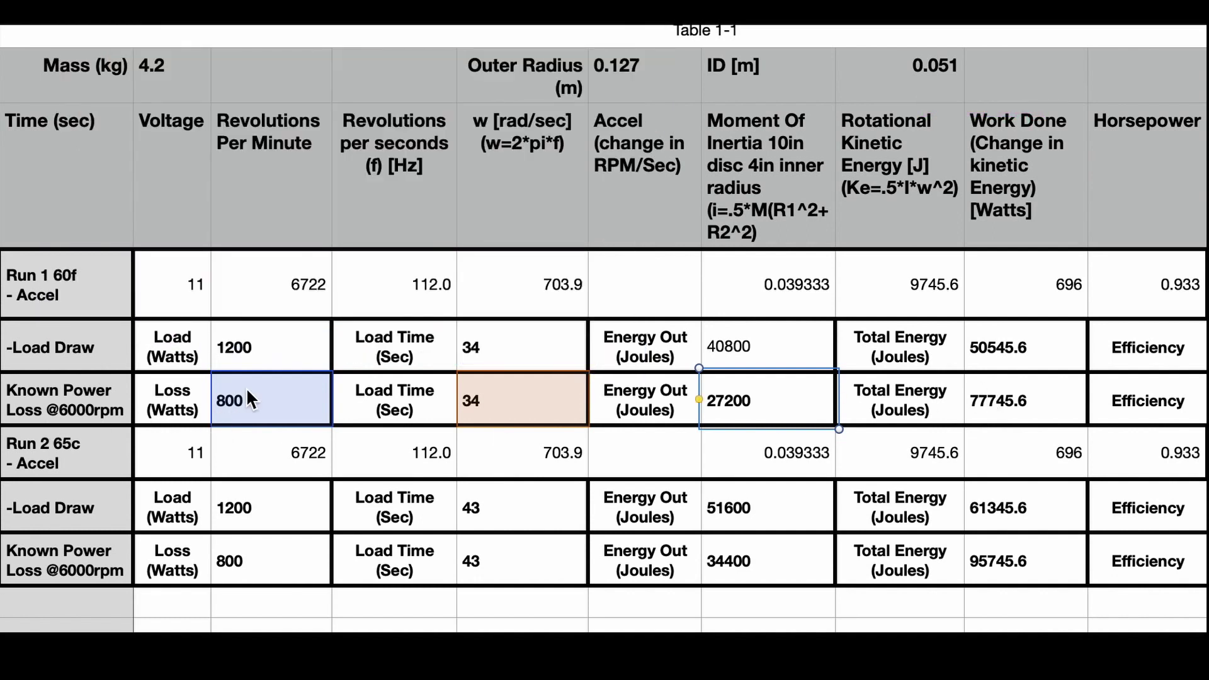
double_click(757, 403)
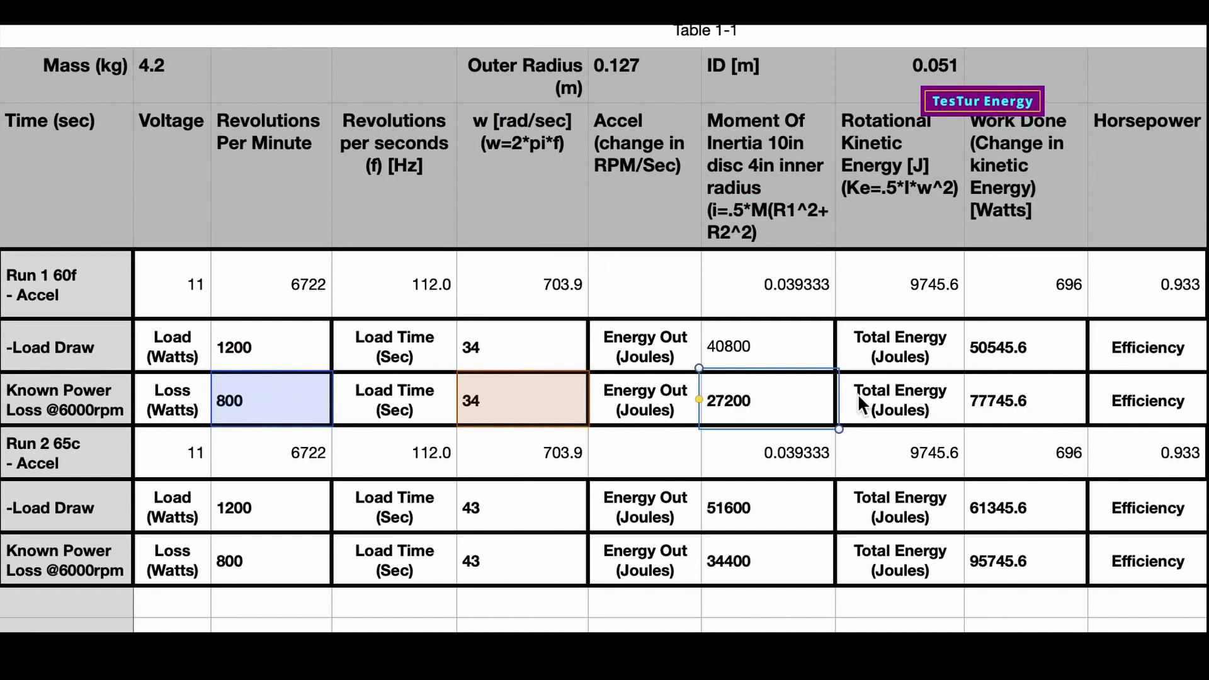
click(986, 403)
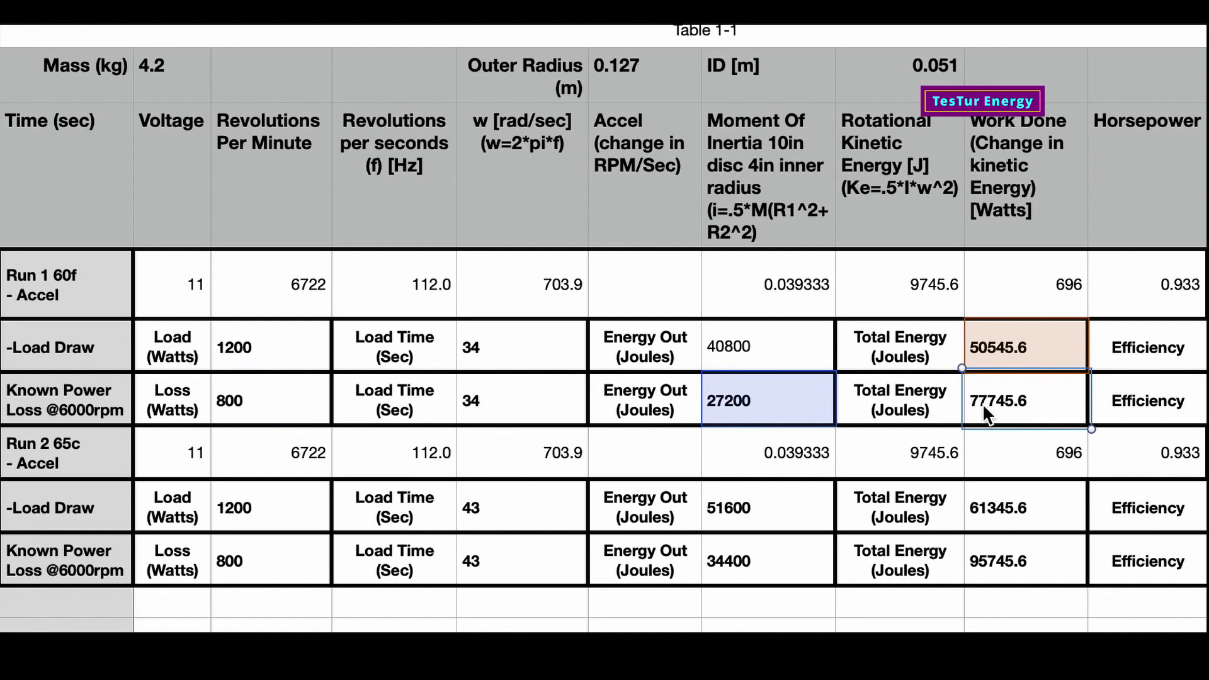
key(Escape)
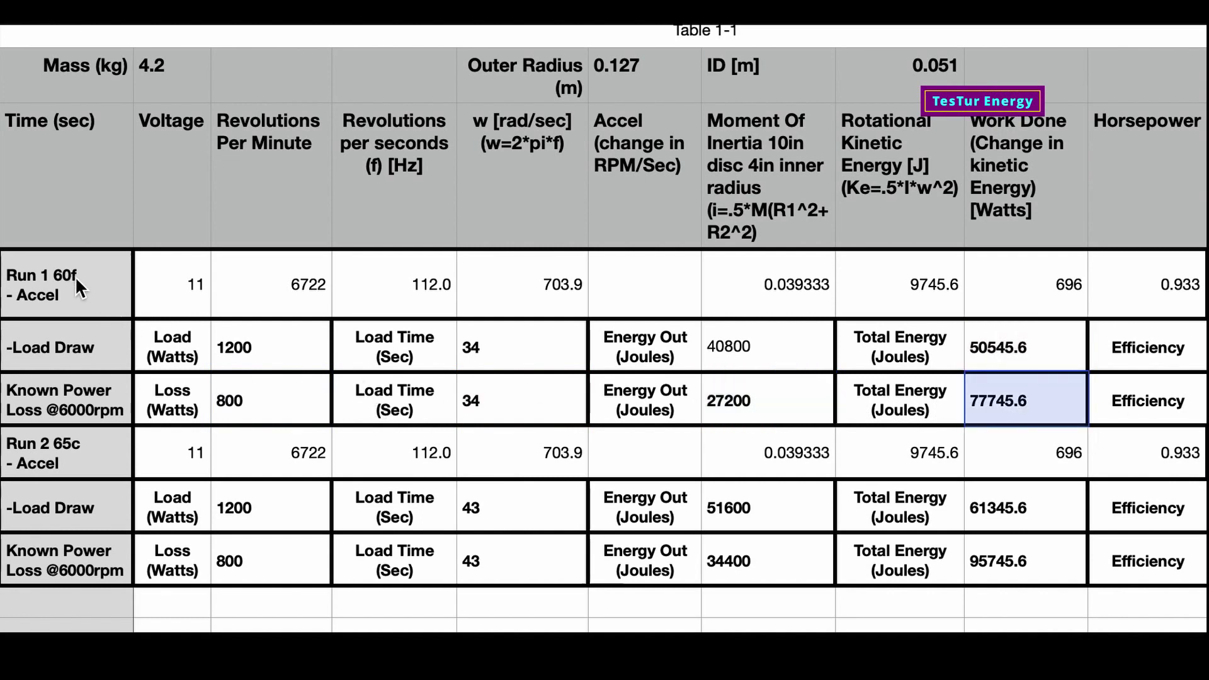
- Change the temperature in the Run 2 acceleration row label to 165f
double_click(70, 444)
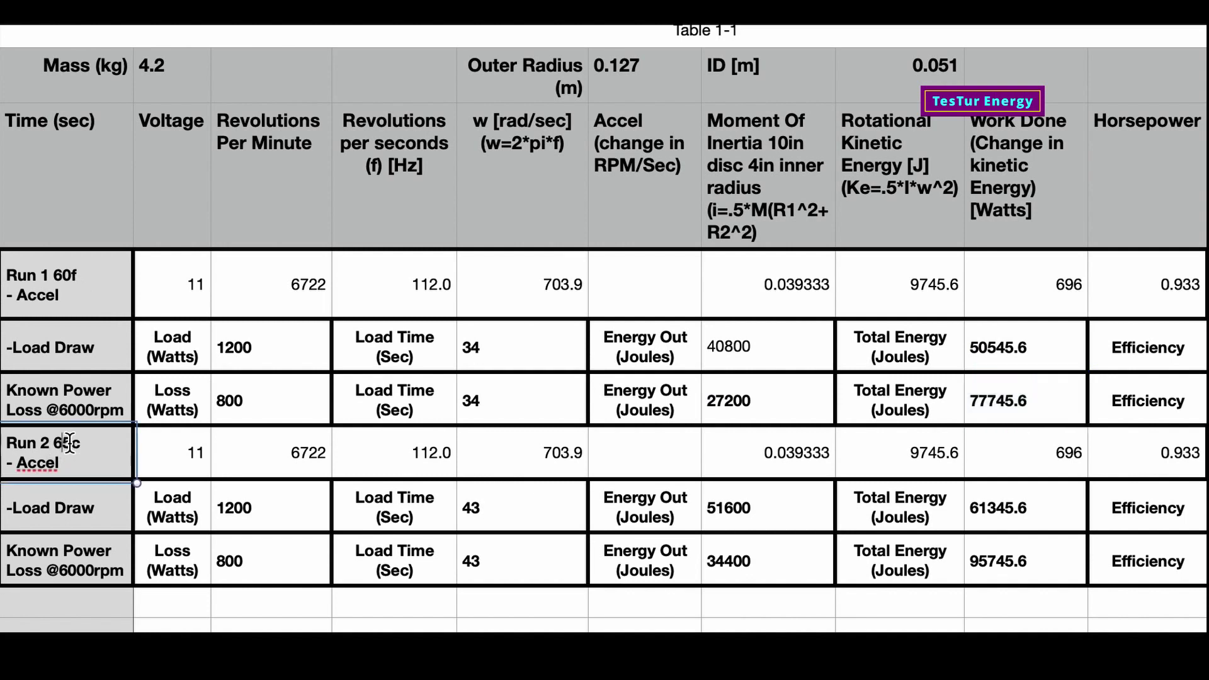
key(BackSpace)
key(BackSpace)
text(165)
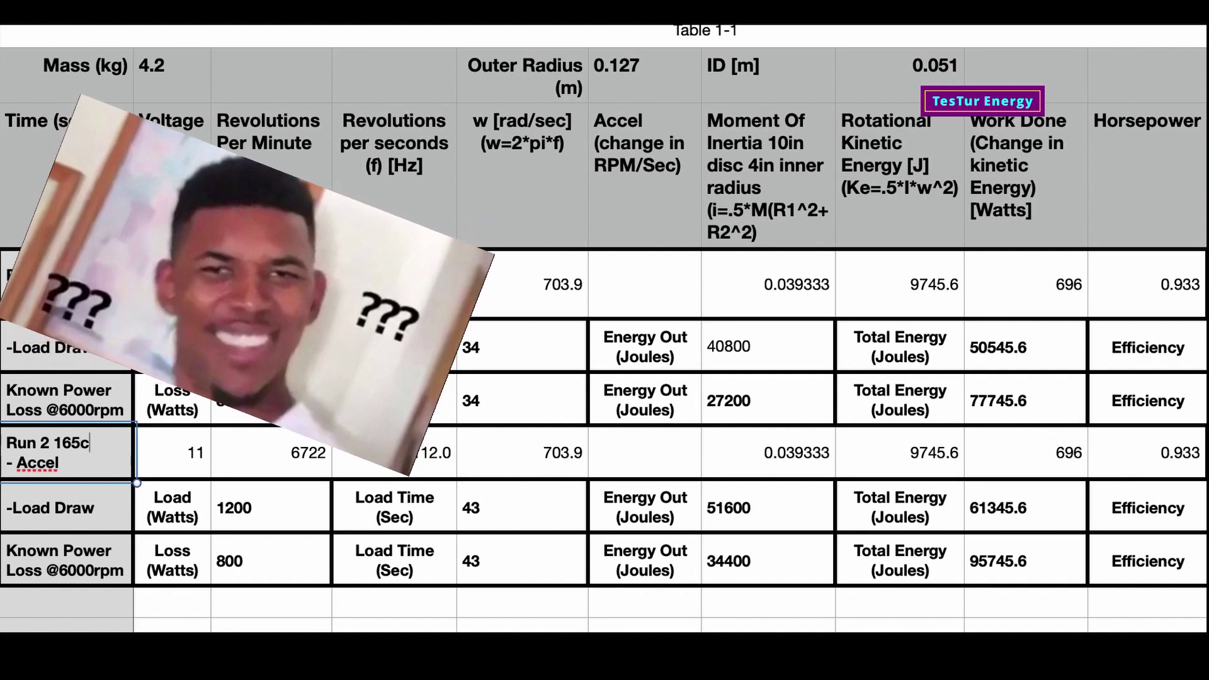
key(BackSpace)
text(f)
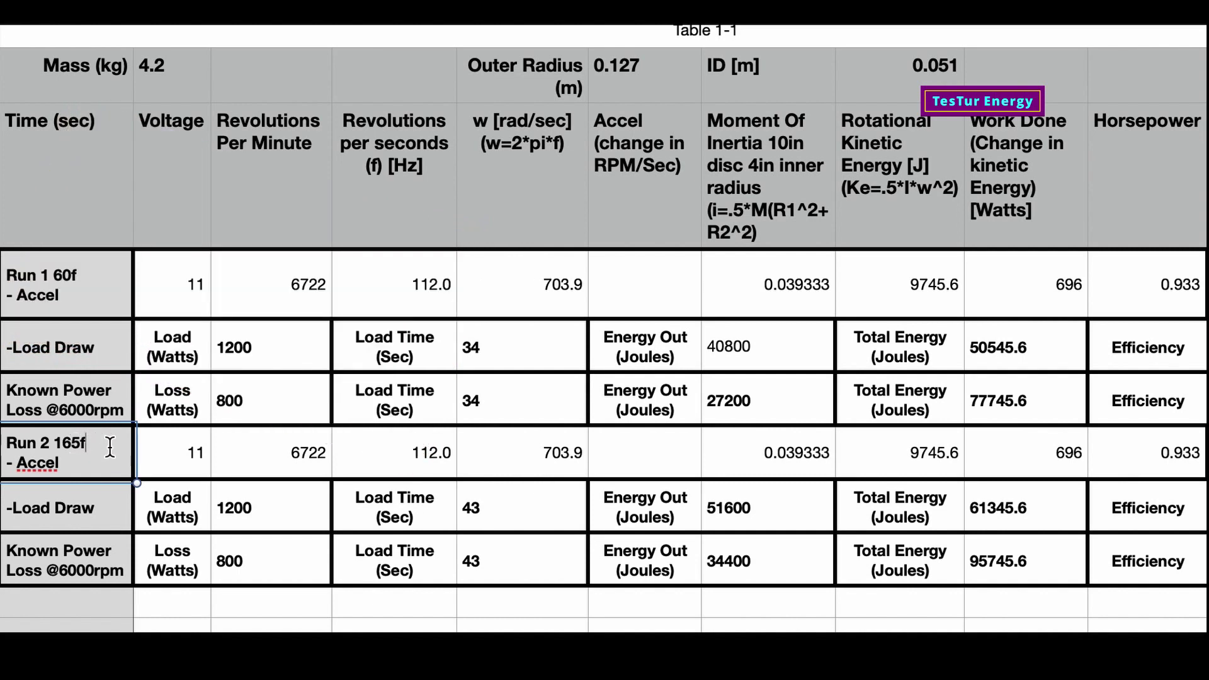
key(Return)
- Review the Run 2 load watts, loss watts and total energy including losses
click(261, 508)
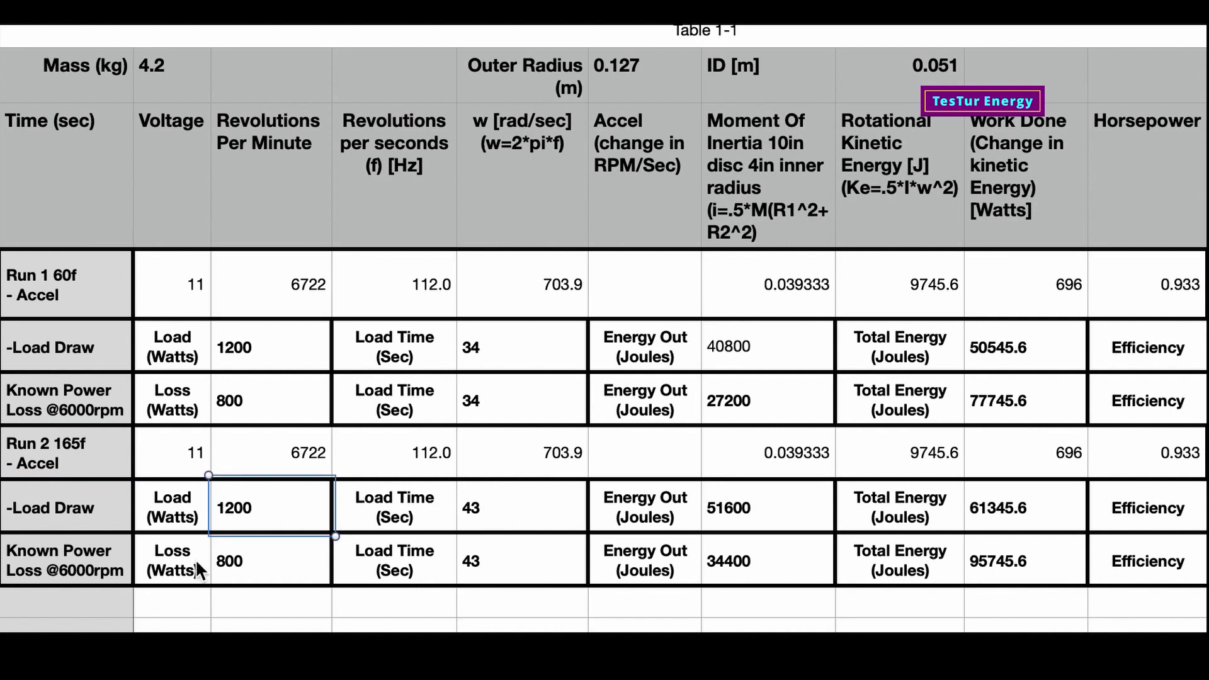
click(255, 562)
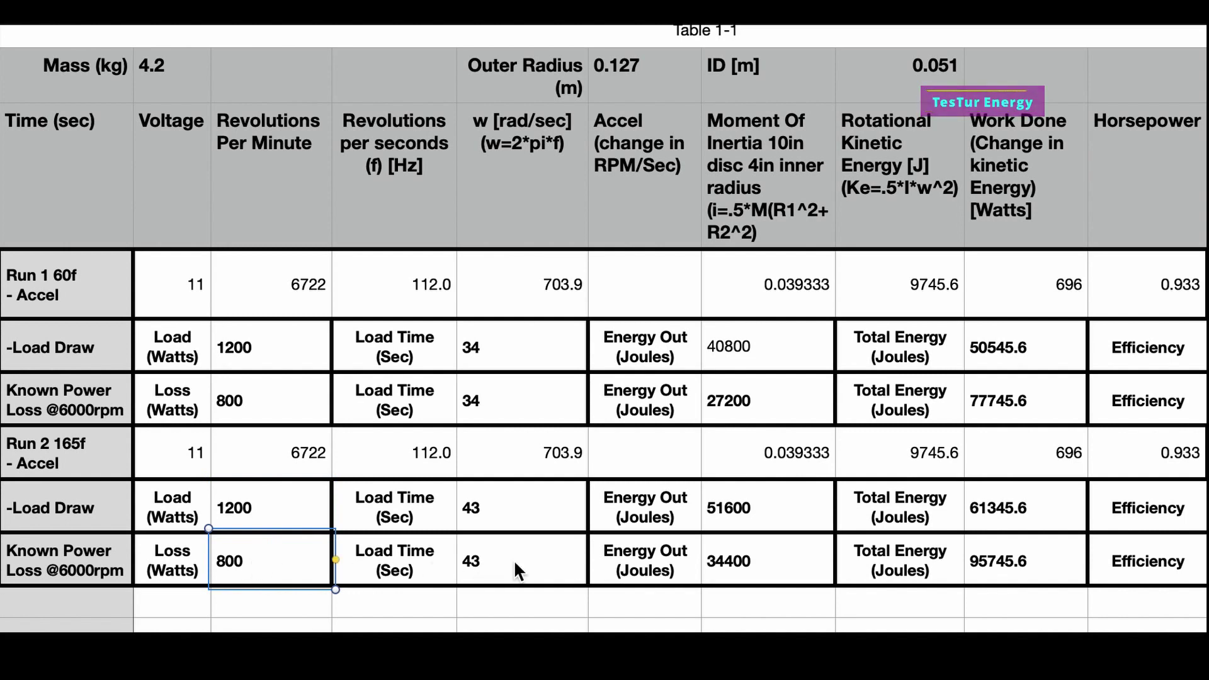
click(1001, 558)
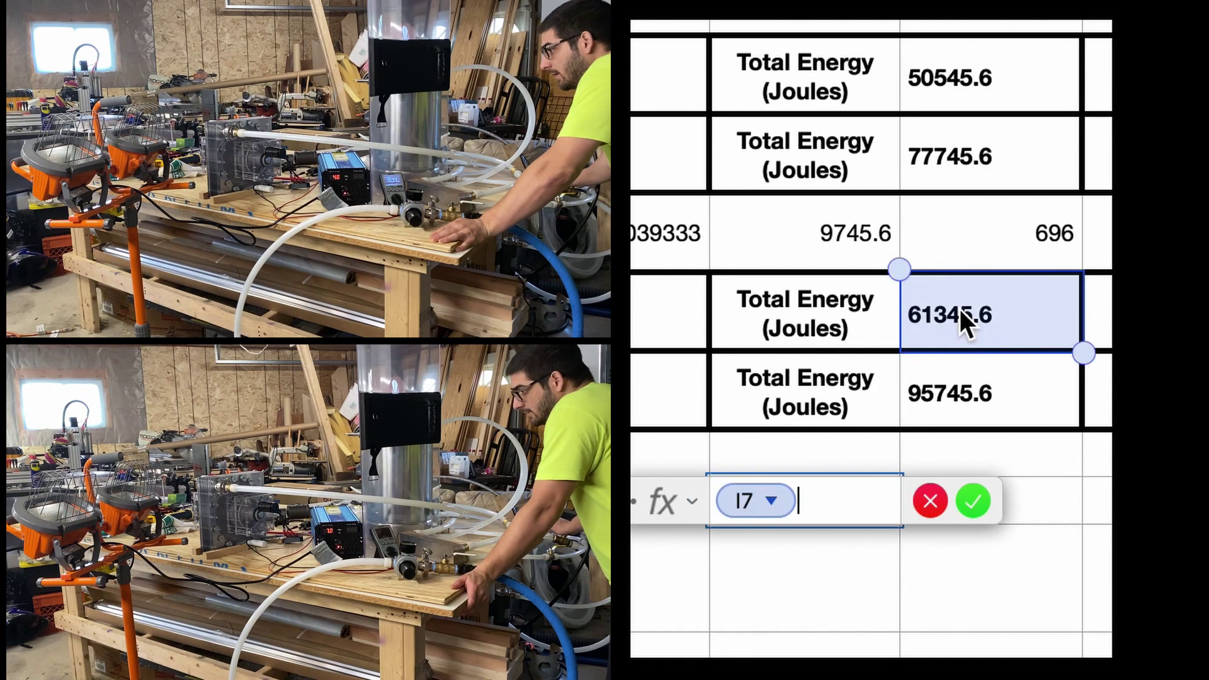
- Enter the formula (I7-I4)/I4 below the total energy rows for the relative gain of Run 2 over Run 1
text((I7)
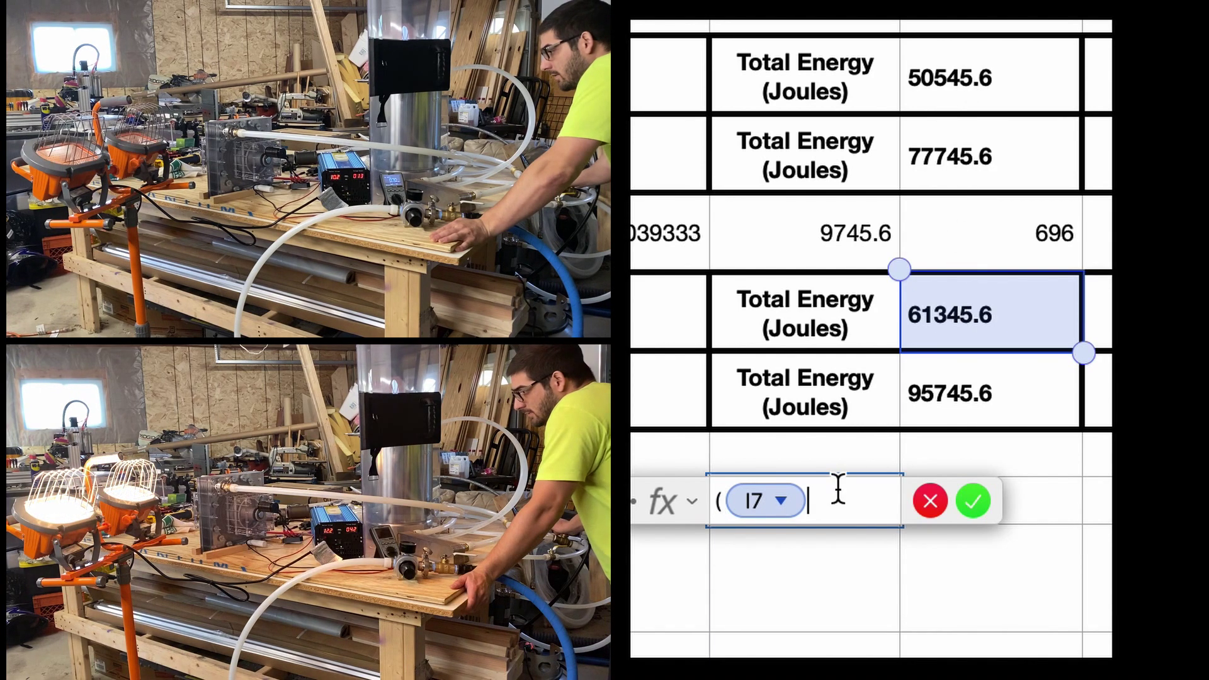
text(-)
click(951, 75)
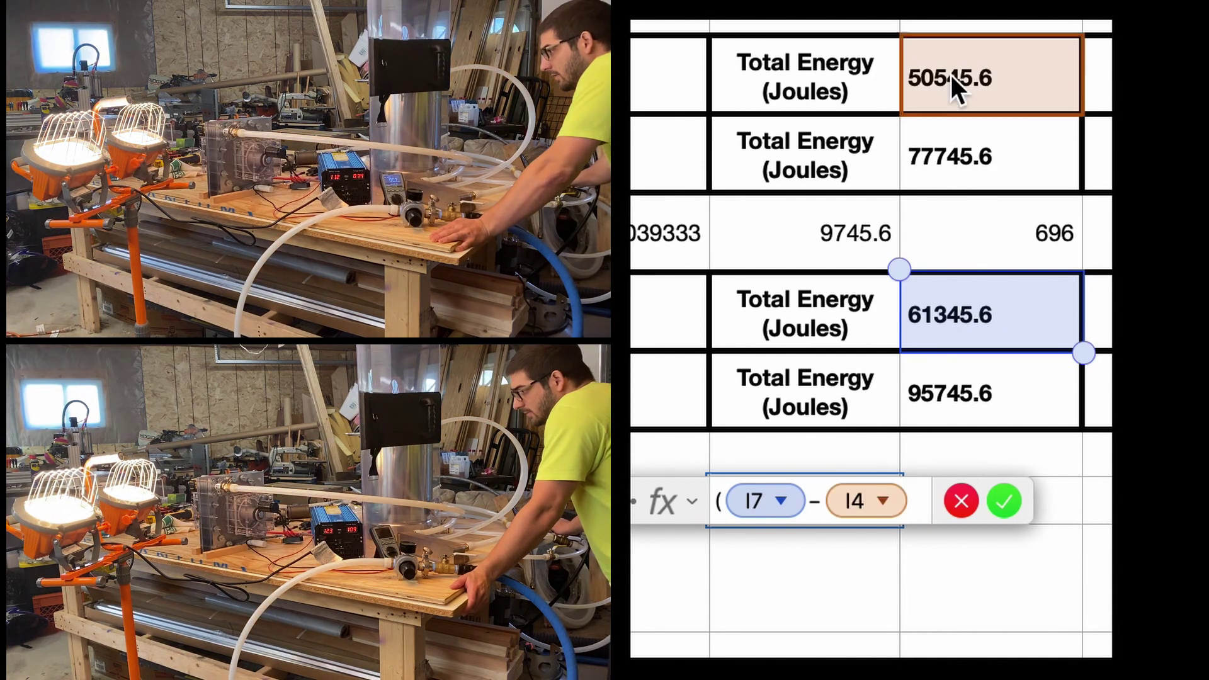
text())
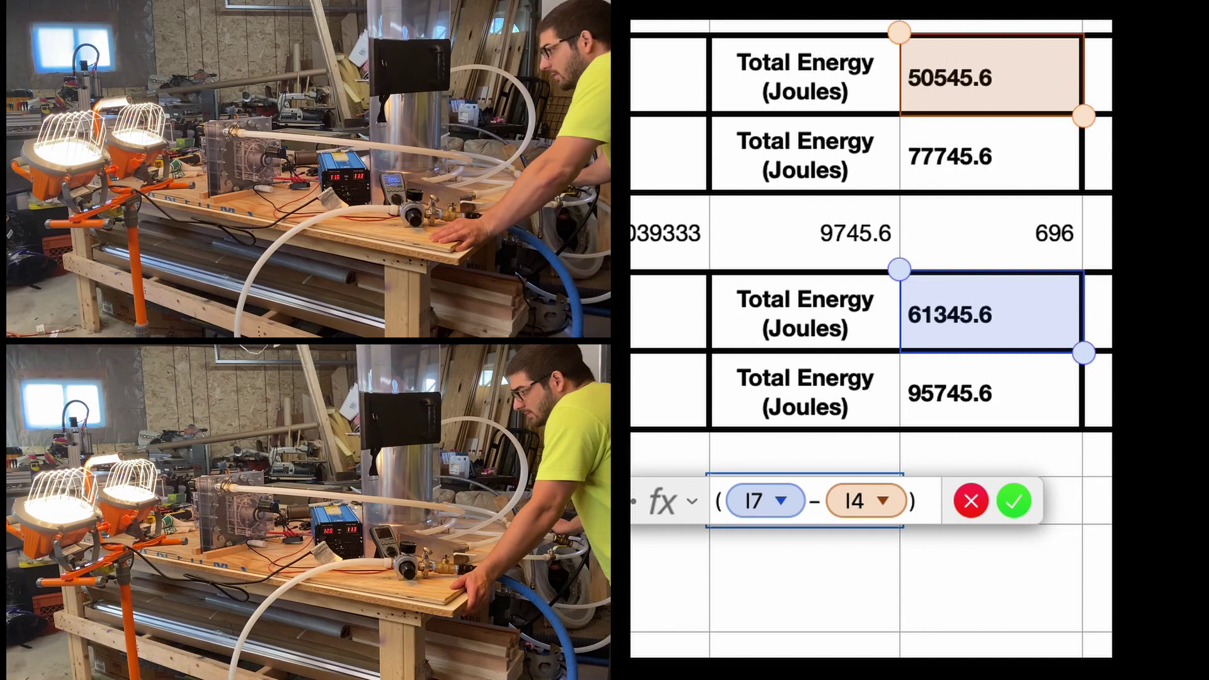
text(/)
click(970, 75)
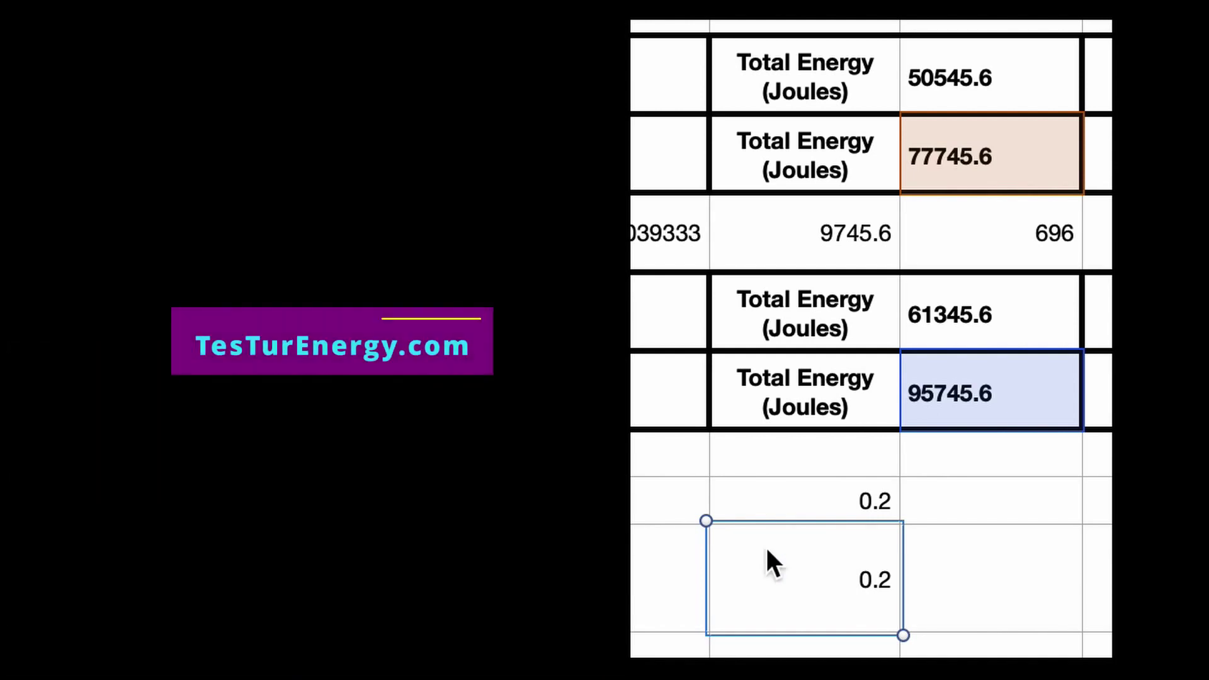
- Select both relative-gain result cells below the total energy rows
click(876, 501)
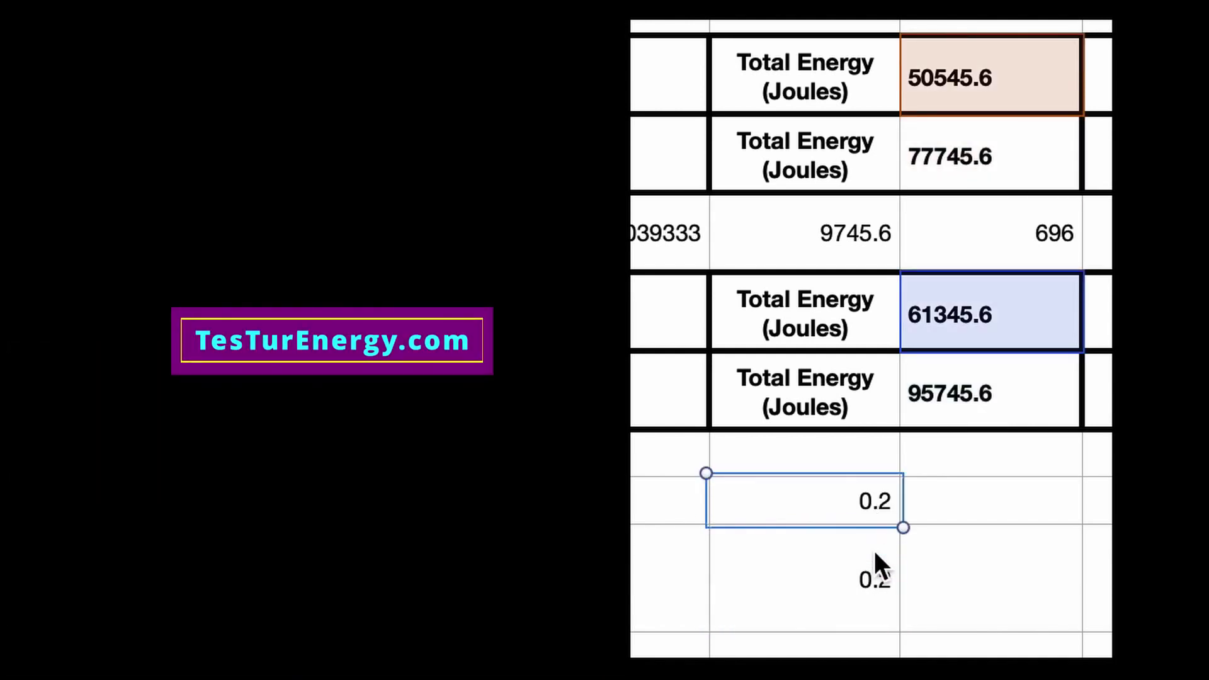
shift+click(873, 590)
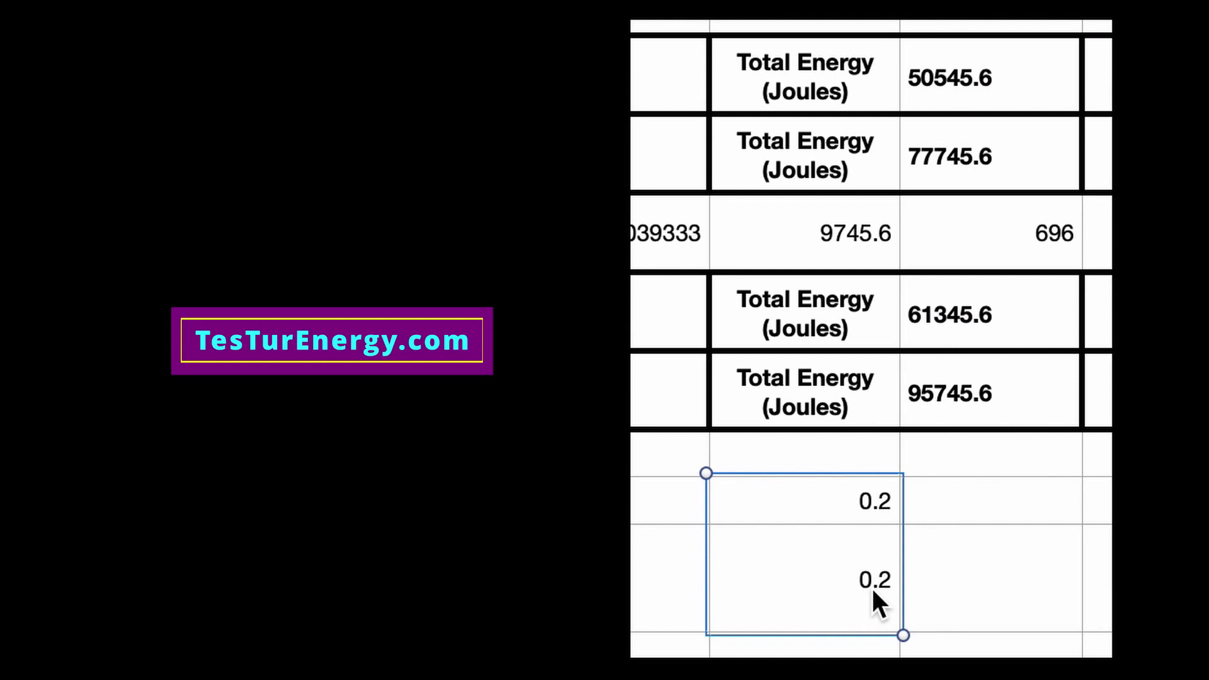